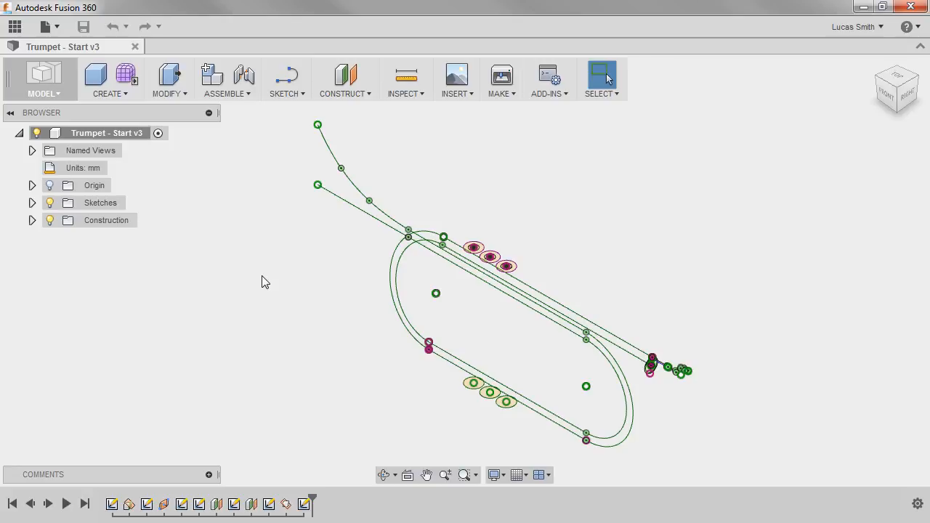
# Start a Path + Guide Rail sweep with the thin ring sketch at the mouthpiece end as the profile
pyautogui.click(126, 95)
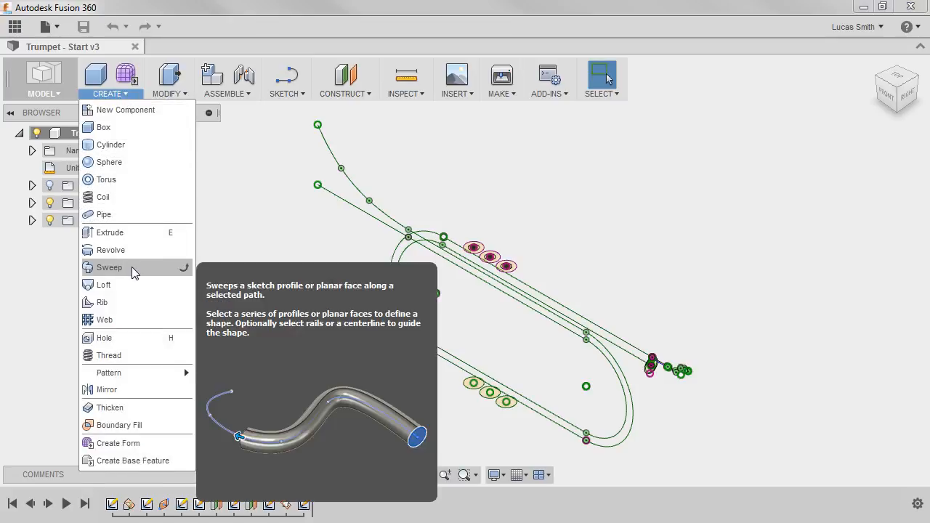
pyautogui.click(110, 268)
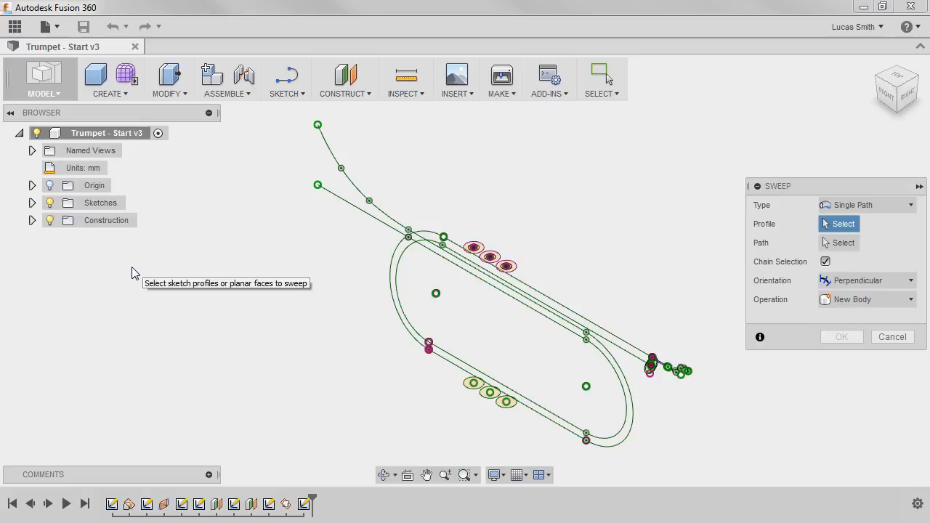
pyautogui.click(824, 209)
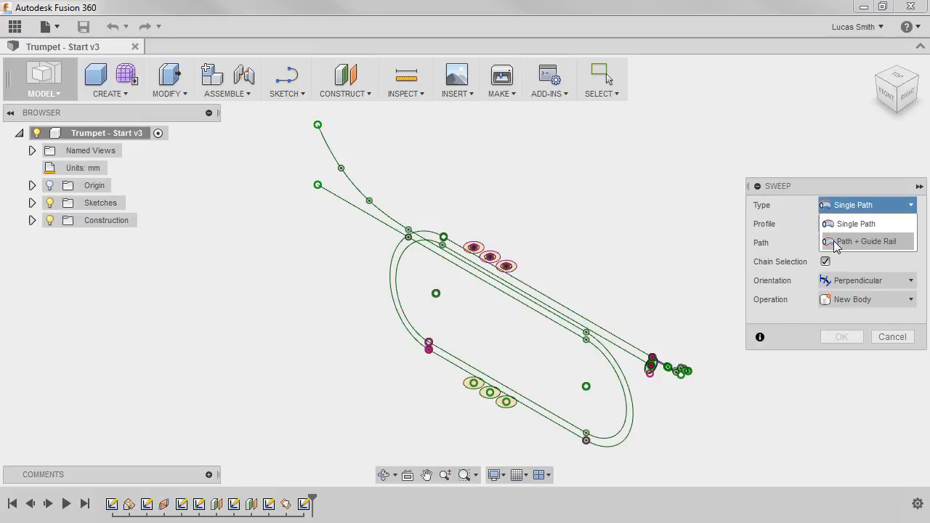
pyautogui.click(836, 243)
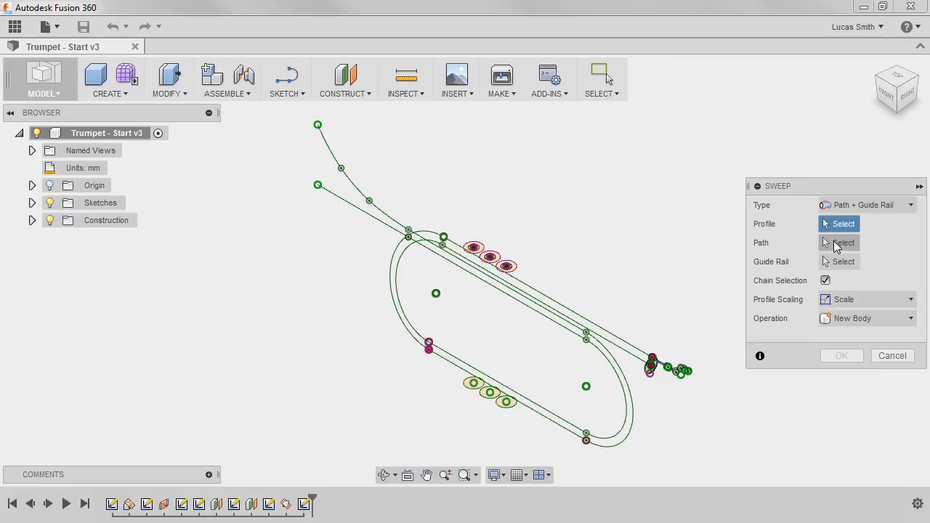
pyautogui.scroll(2, 658, 370)
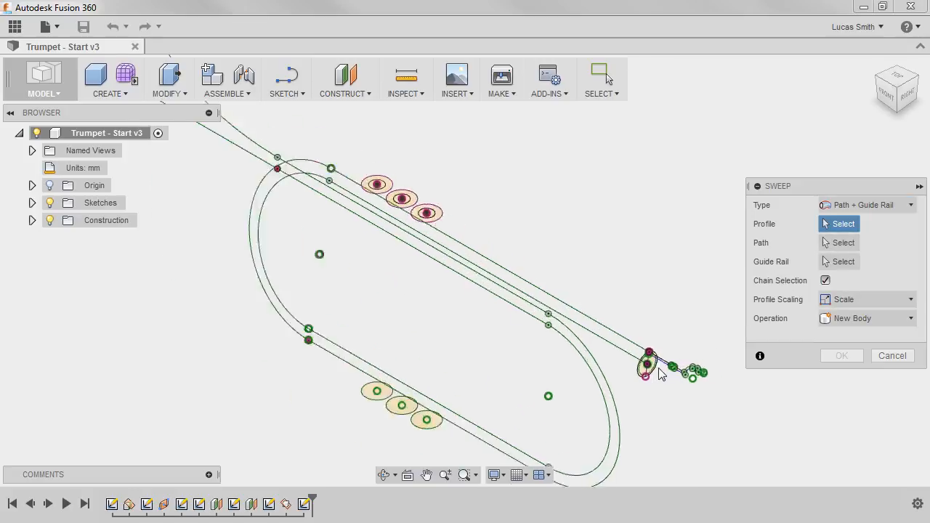
pyautogui.scroll(8, 657, 370)
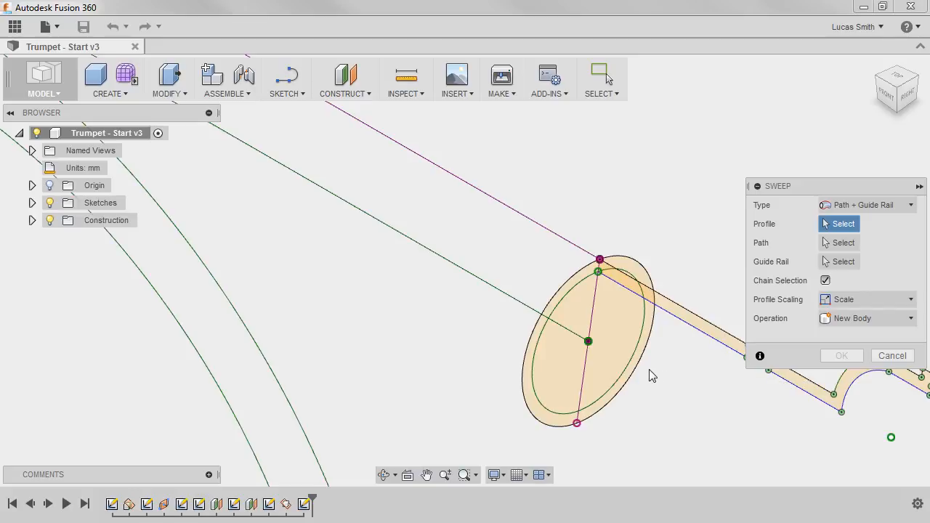
pyautogui.click(632, 376)
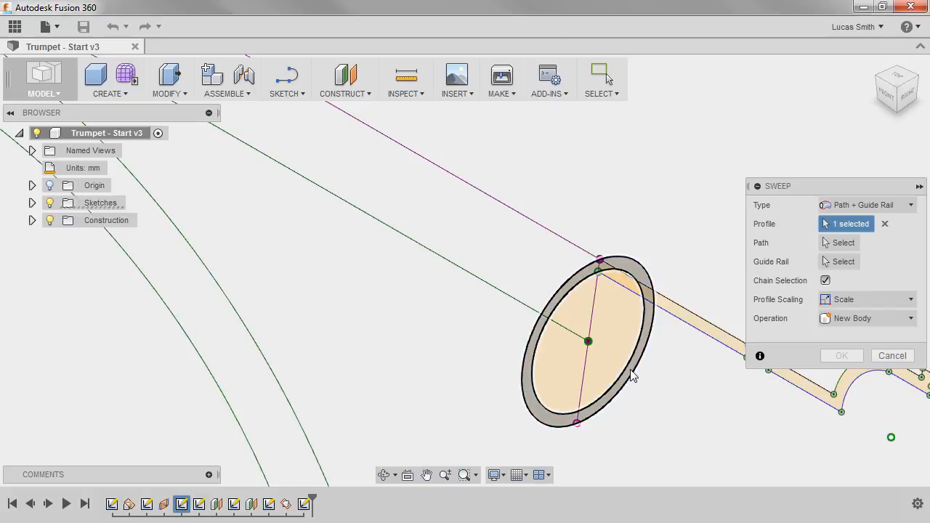
# Set the sweep path to the centerline curve running from the ring's center around both bends to the bell
pyautogui.scroll(-10, 631, 375)
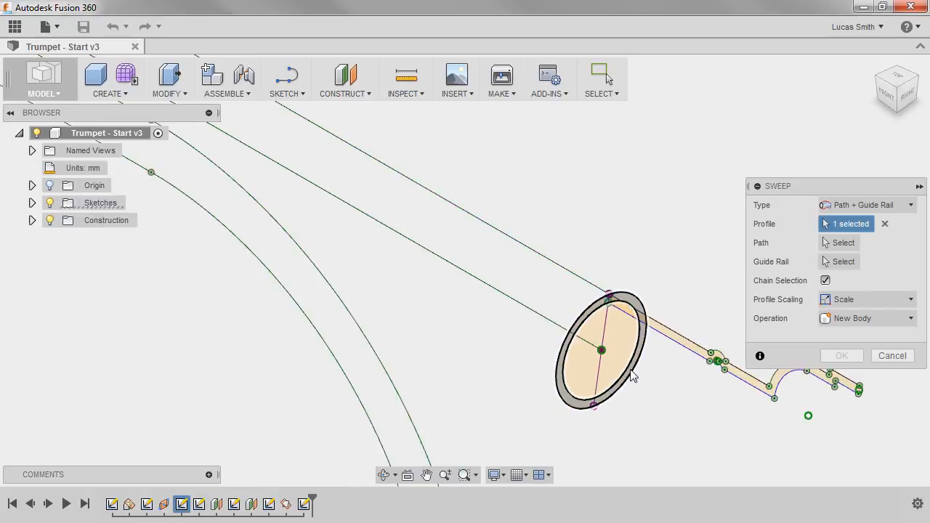
pyautogui.scroll(-3, 631, 374)
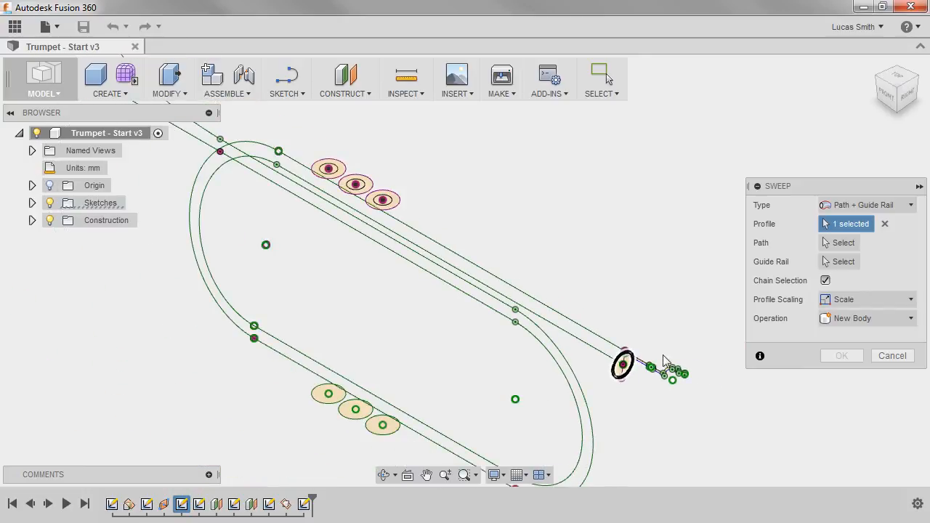
pyautogui.click(836, 244)
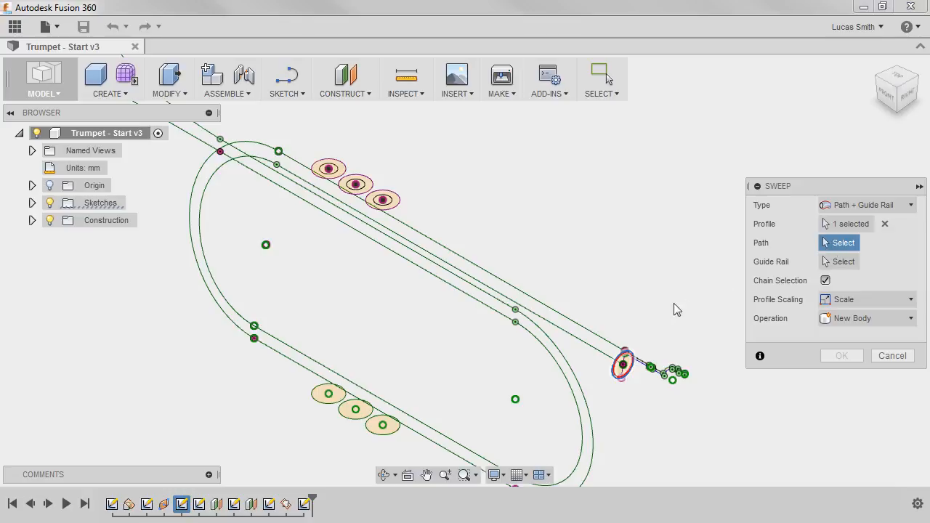
pyautogui.click(589, 348)
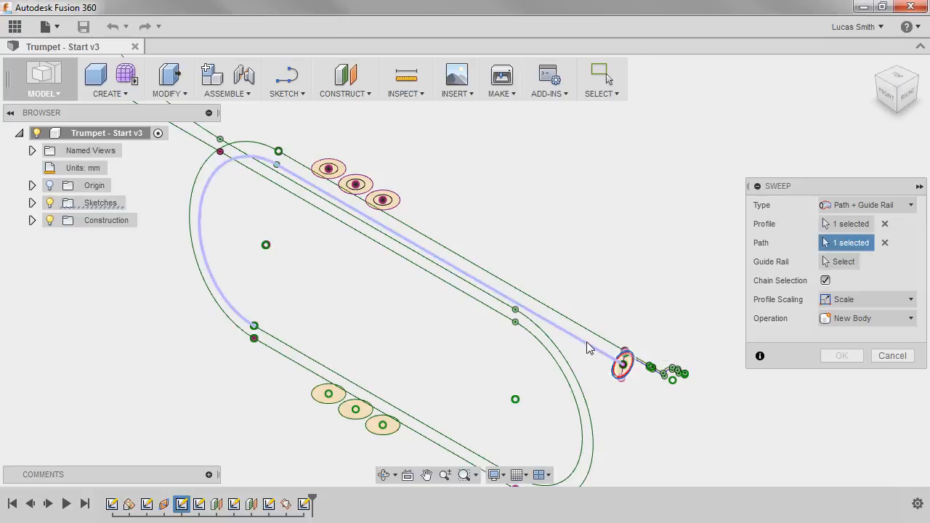
pyautogui.click(429, 431)
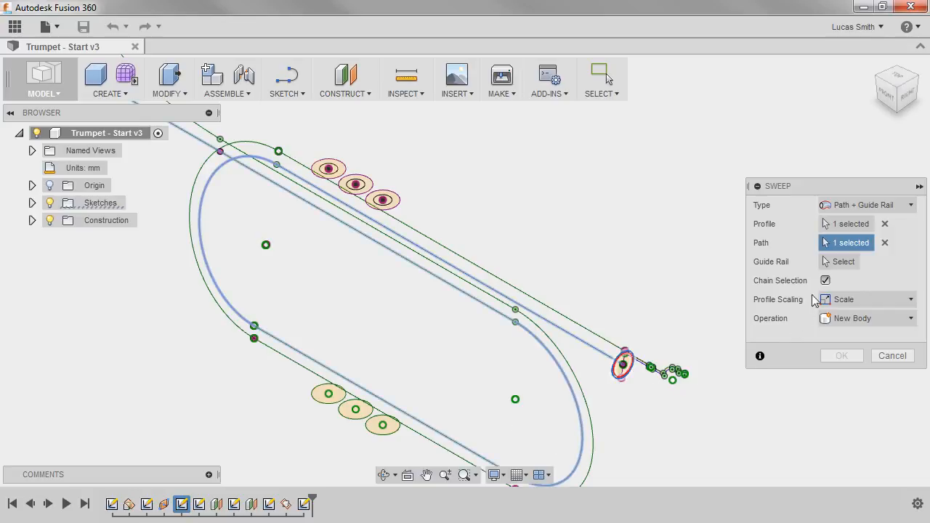
# Set the sweep's guide rail to the outer curve that starts at the ring's edge and flares out at the bell
pyautogui.click(840, 262)
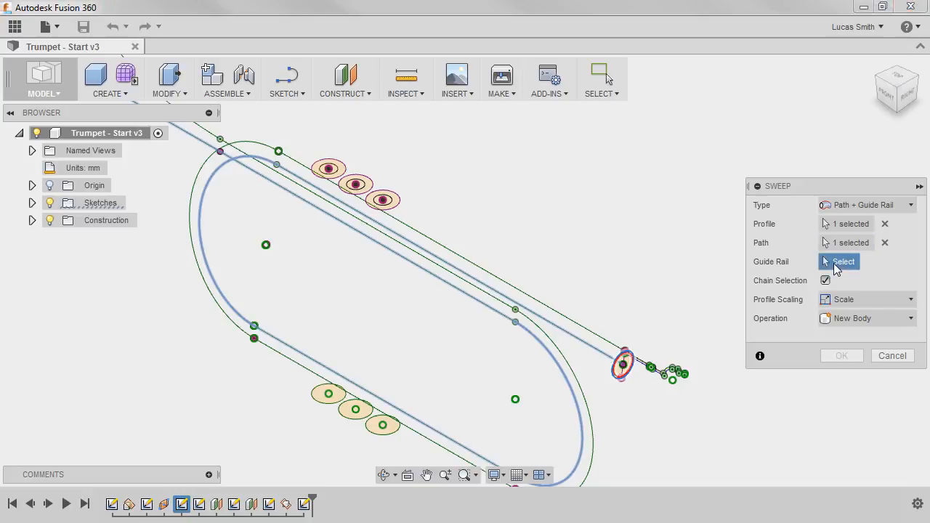
pyautogui.click(548, 307)
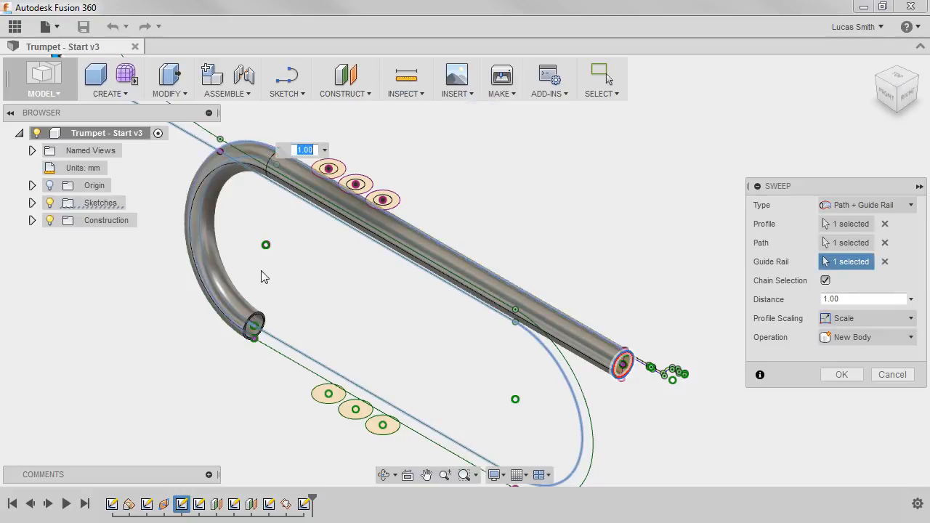
pyautogui.scroll(-5, 275, 354)
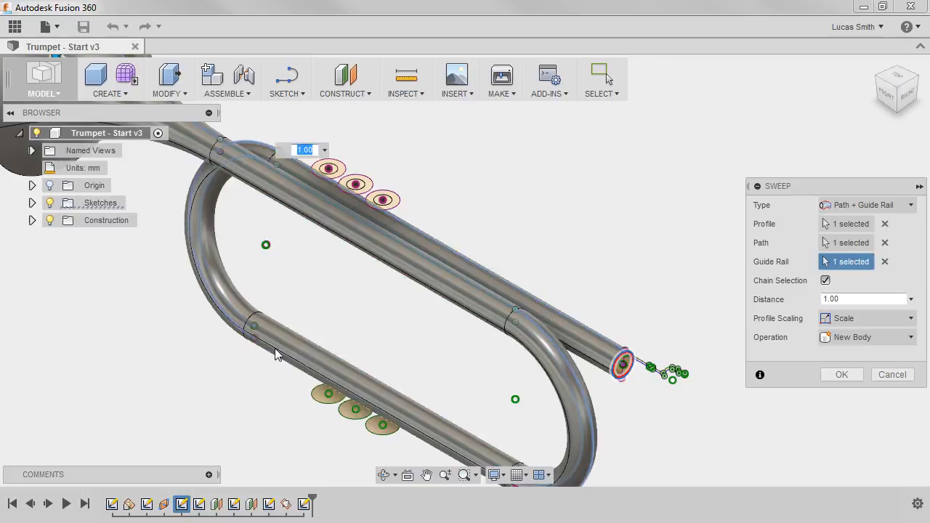
pyautogui.moveTo(286, 352); pyautogui.dragTo(415, 363, button='middle')
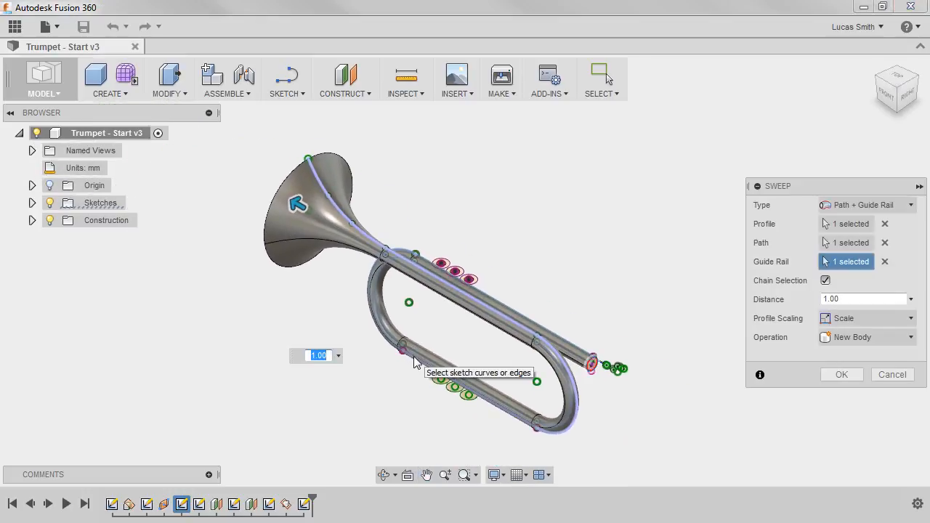
# Finish the trumpet tube sweep with Scale profile scaling and the New Body operation
pyautogui.click(849, 320)
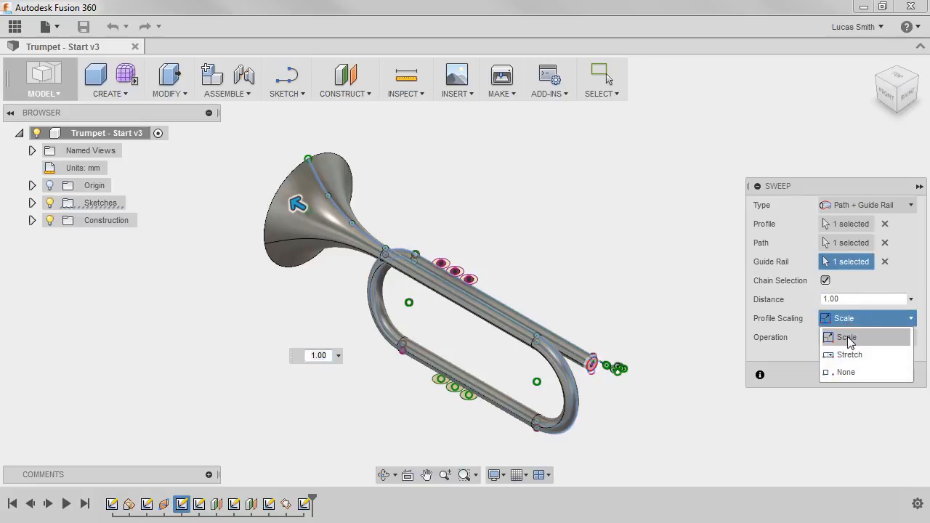
pyautogui.click(849, 338)
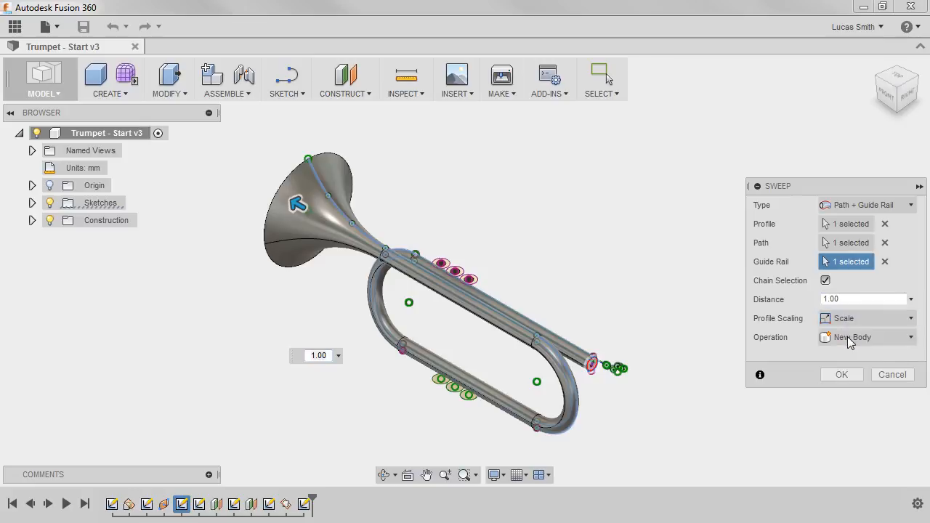
pyautogui.click(850, 340)
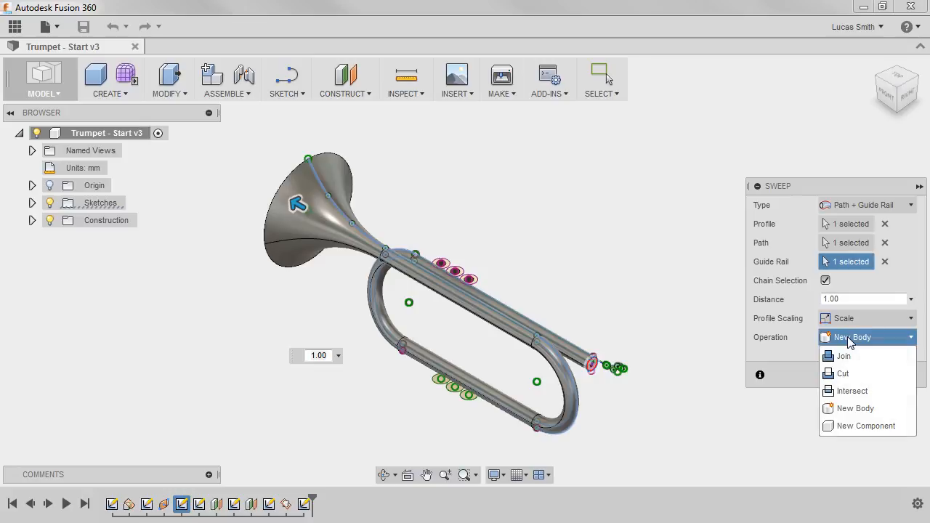
pyautogui.click(852, 410)
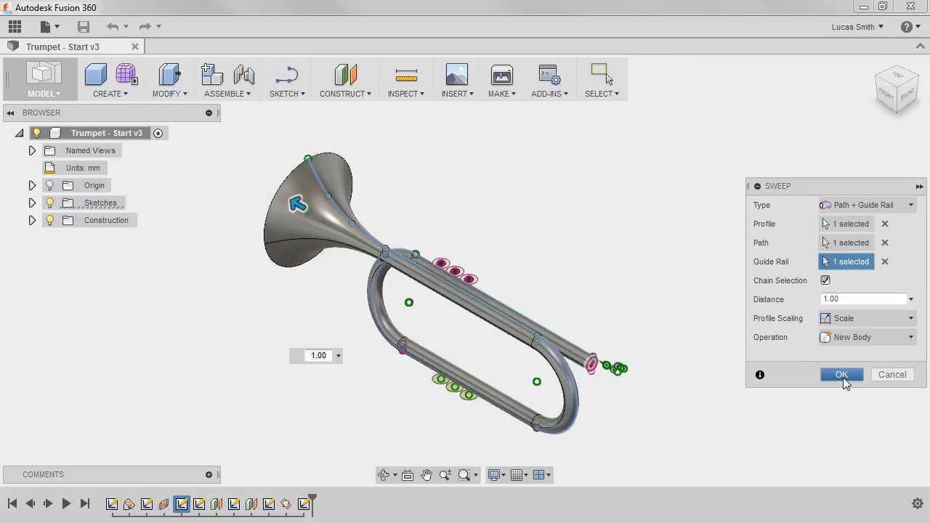
pyautogui.click(843, 375)
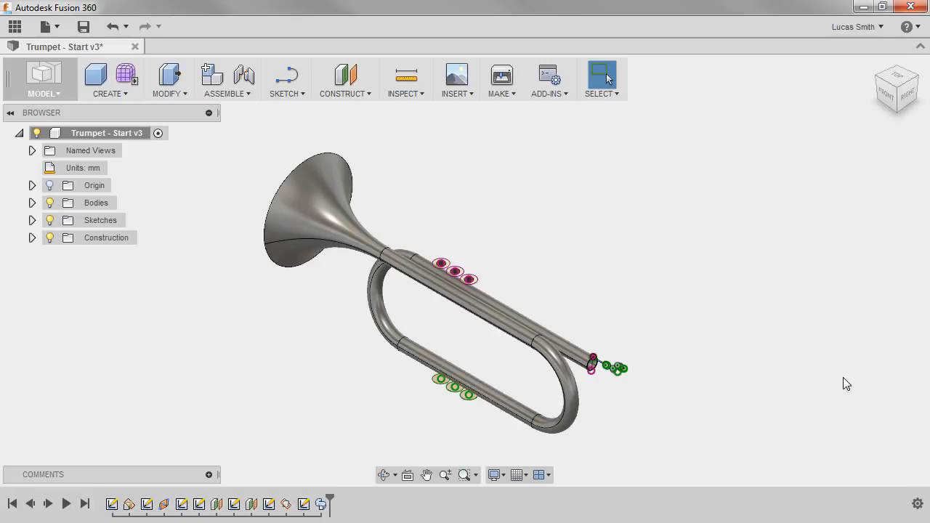
# Start an Extrude with the three circular valve profiles beneath the lower tube selected
pyautogui.press('e')
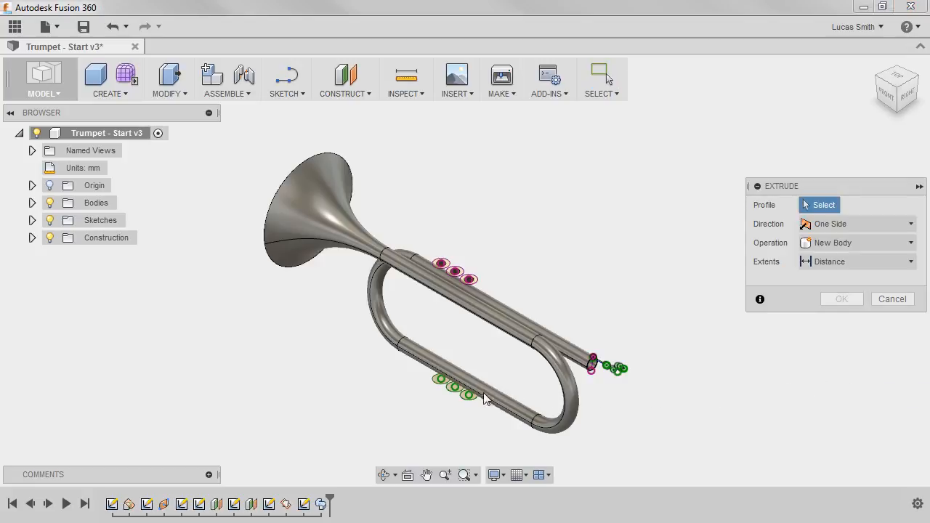
pyautogui.scroll(2, 476, 398)
pyautogui.scroll(4, 476, 399)
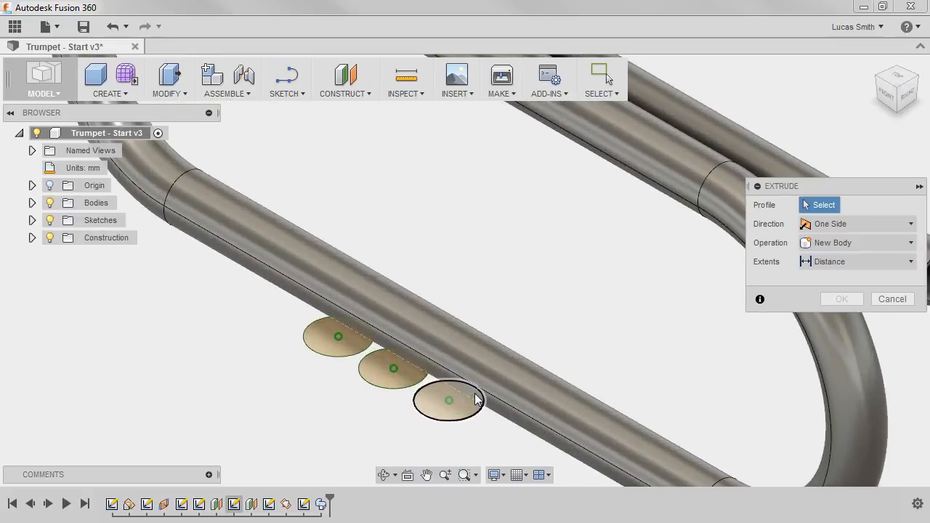
pyautogui.click(464, 406)
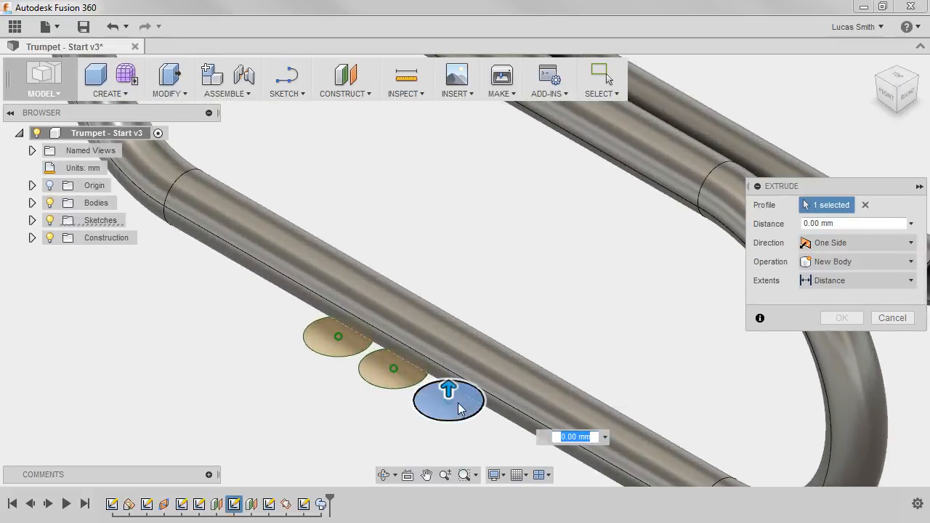
pyautogui.click(411, 382)
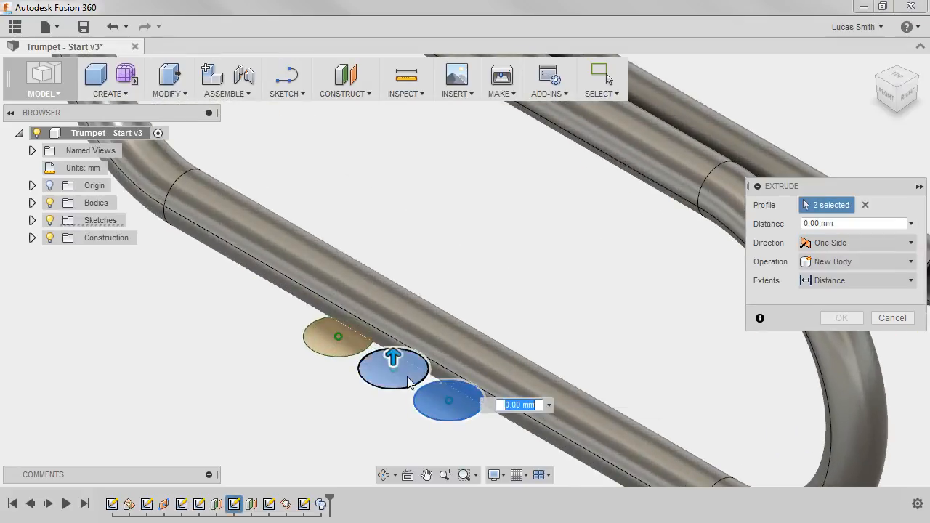
pyautogui.click(366, 353)
pyautogui.scroll(-2, 360, 348)
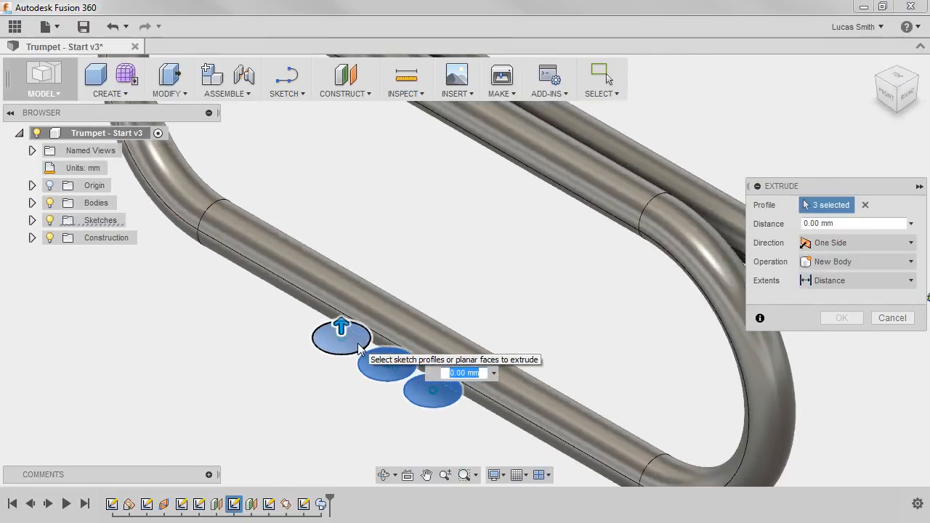
pyautogui.scroll(-5, 360, 348)
pyautogui.keyDown('shift'); pyautogui.moveTo(360, 348); pyautogui.dragTo(393, 374, button='middle'); pyautogui.keyUp('shift')
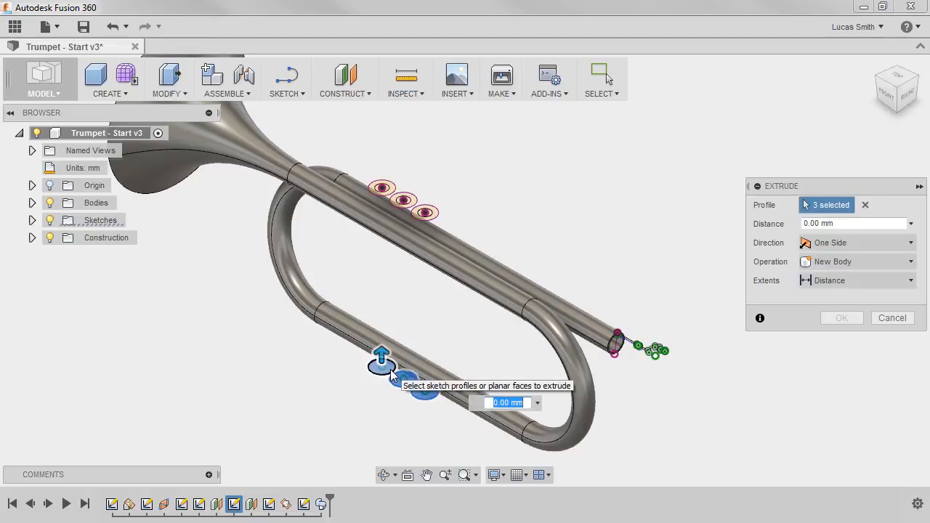
# Extrude the three valve circles 185 mm upward and join them to the trumpet body
pyautogui.click(842, 224)
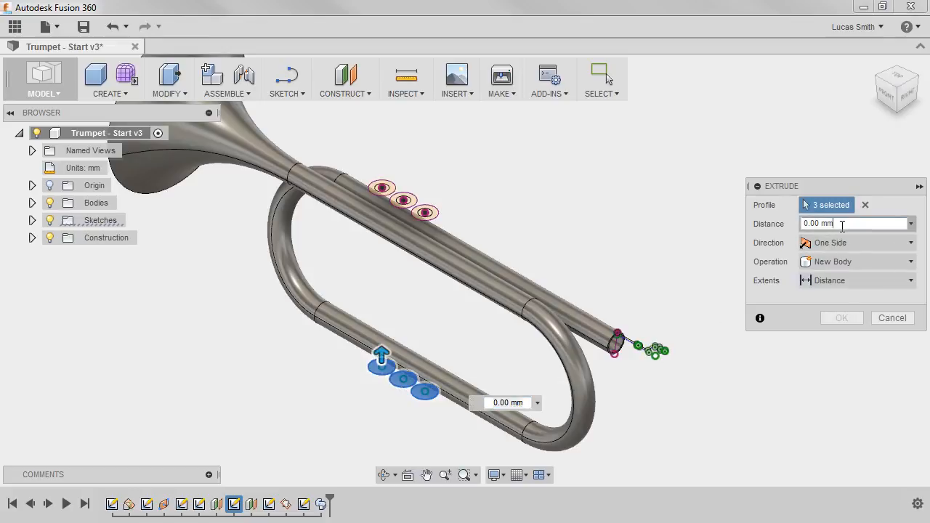
pyautogui.moveTo(843, 224); pyautogui.dragTo(804, 231)
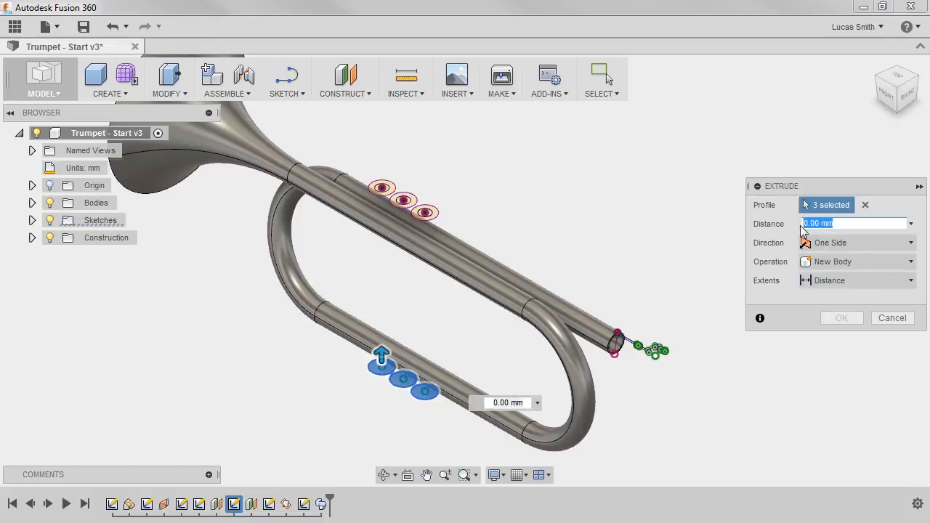
pyautogui.write('185')
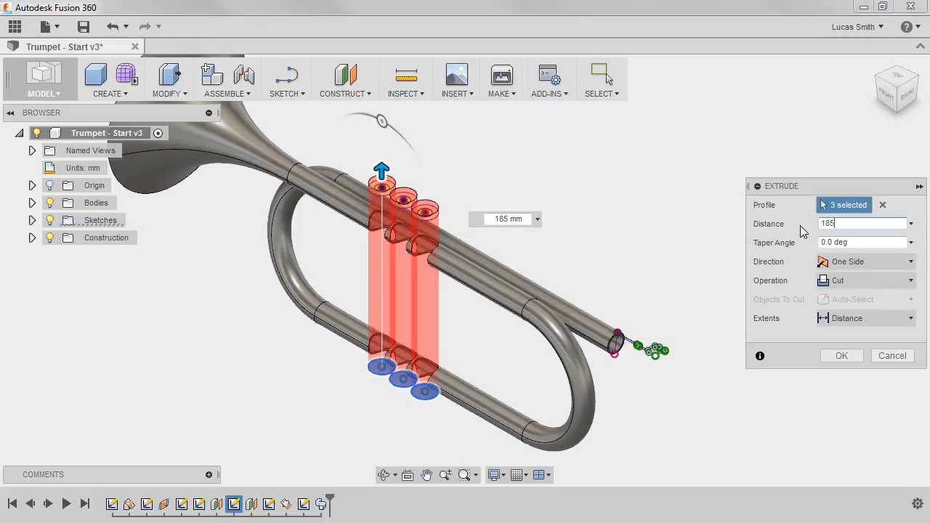
pyautogui.click(841, 282)
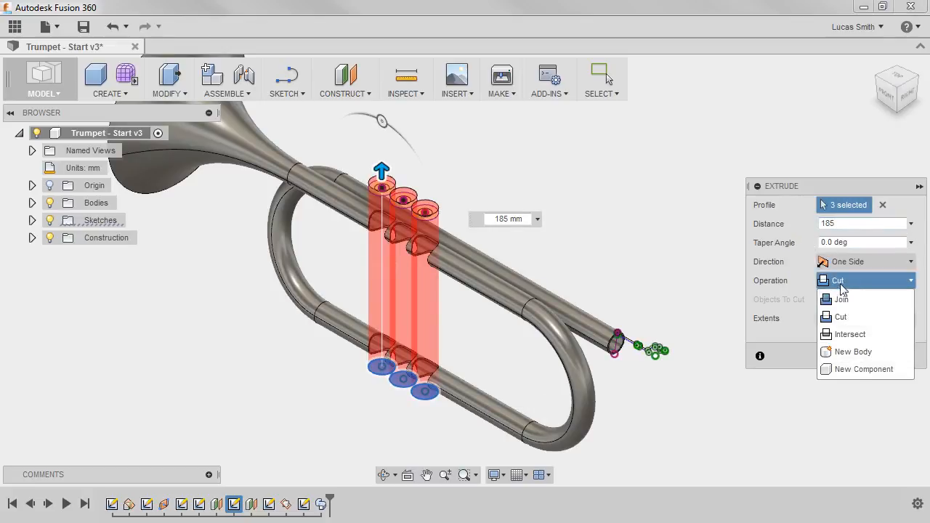
pyautogui.click(842, 301)
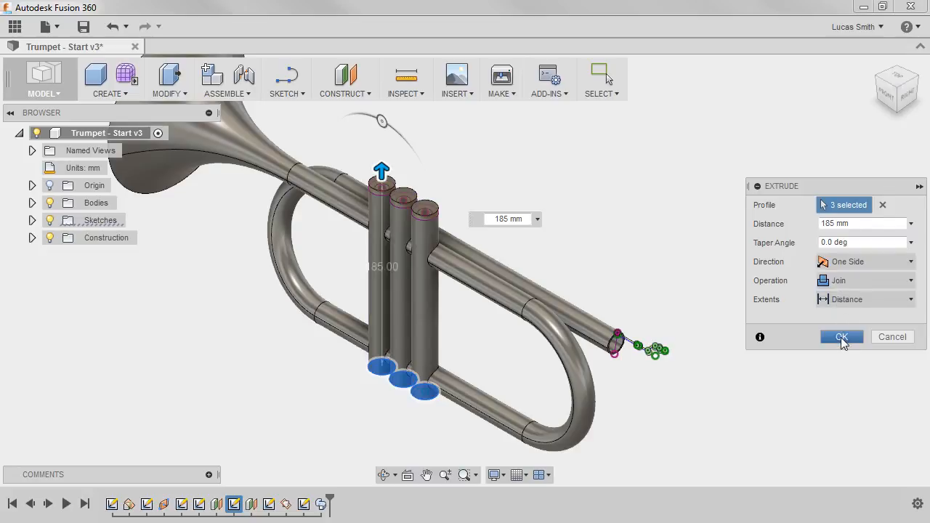
pyautogui.click(841, 338)
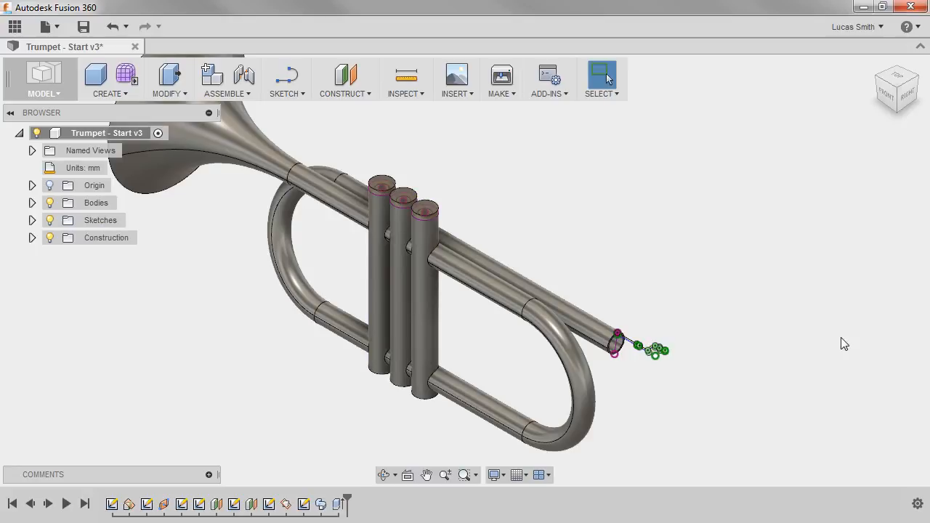
# Extrude the three ring-shaped profiles at the valve tops 20 mm downward as a cut
pyautogui.moveTo(705, 301); pyautogui.dragTo(709, 200)
pyautogui.moveTo(710, 200); pyautogui.dragTo(709, 200, button='right')
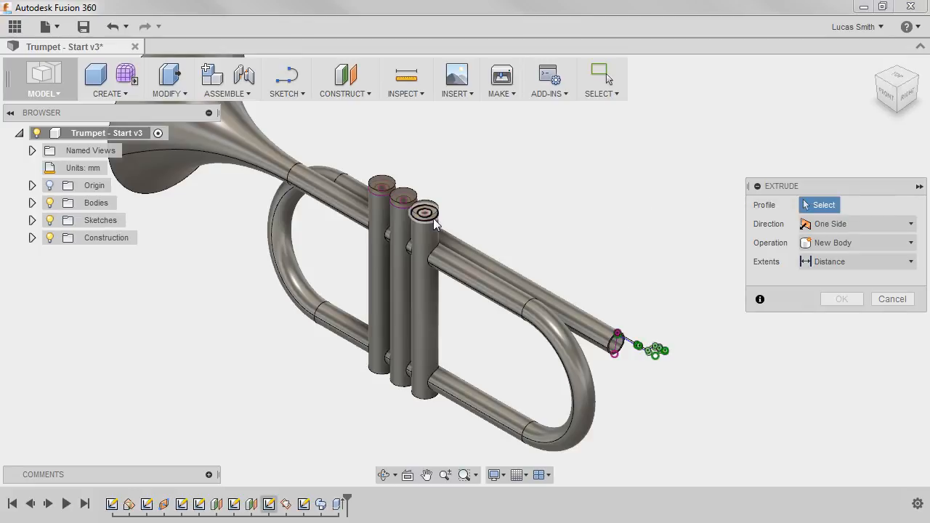
pyautogui.scroll(5, 434, 219)
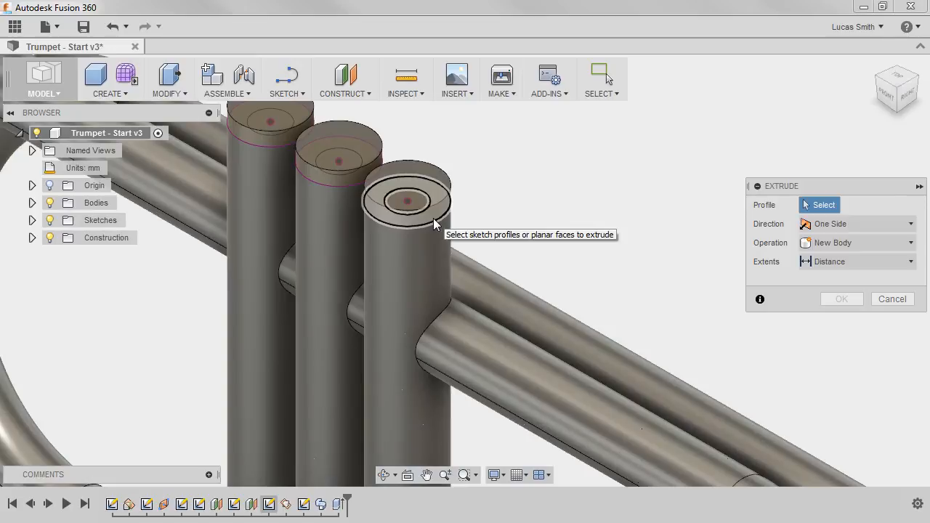
pyautogui.click(431, 213)
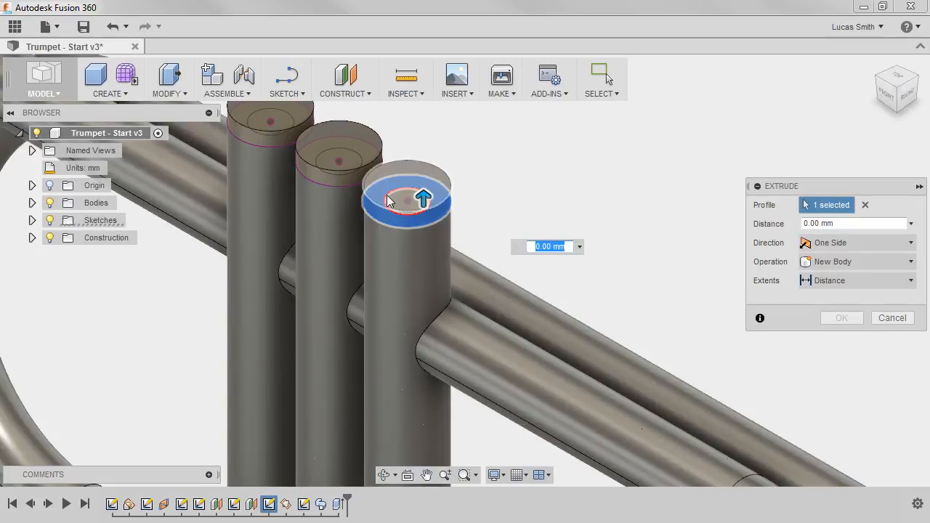
pyautogui.click(314, 161)
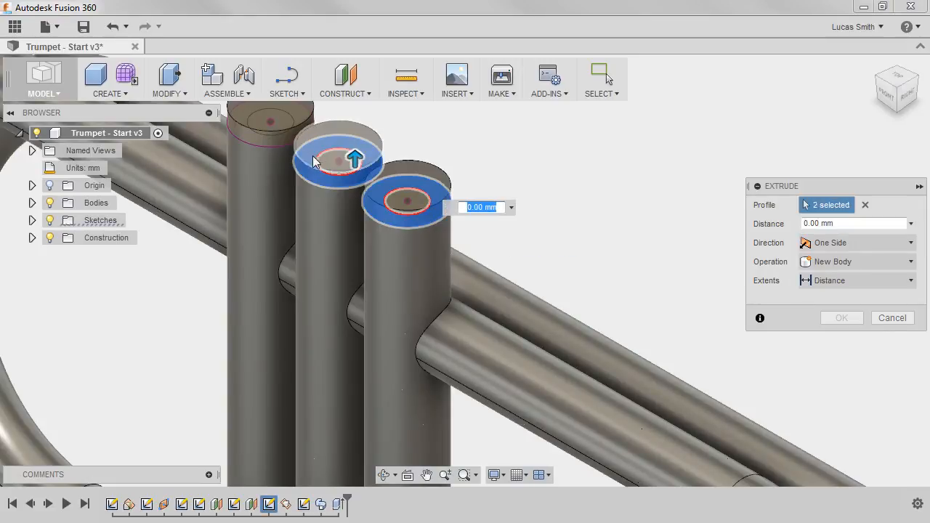
pyautogui.click(290, 142)
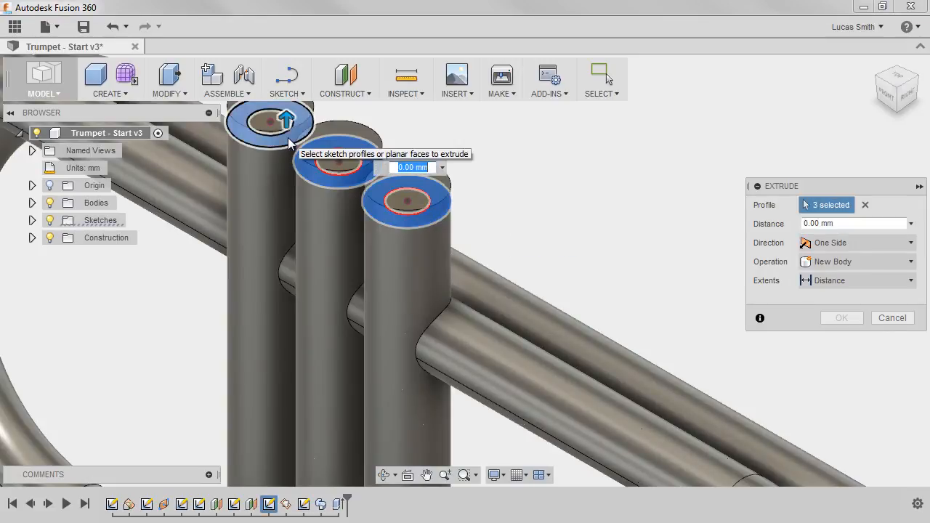
pyautogui.moveTo(285, 119); pyautogui.dragTo(287, 185)
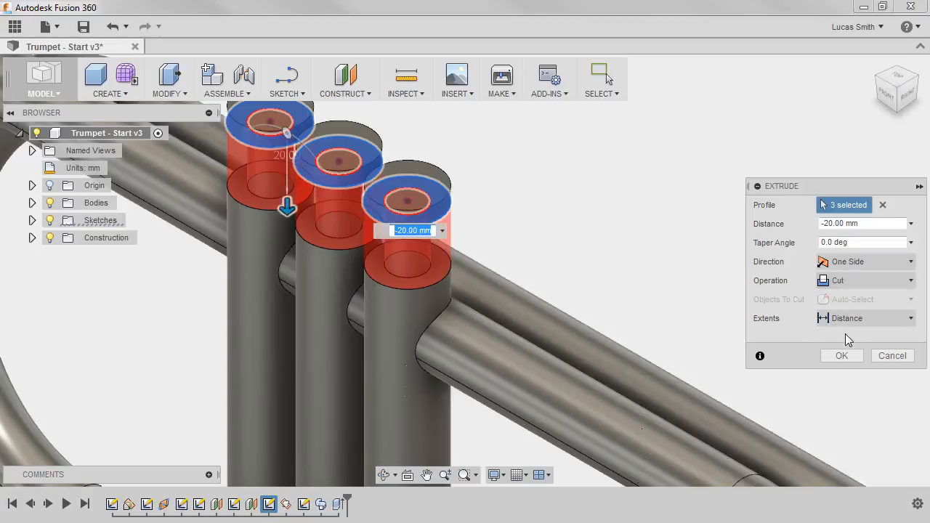
pyautogui.click(838, 354)
# Start a Revolve with the thin mouthpiece profile beyond the open end of the upper tube selected
pyautogui.scroll(-8, 837, 352)
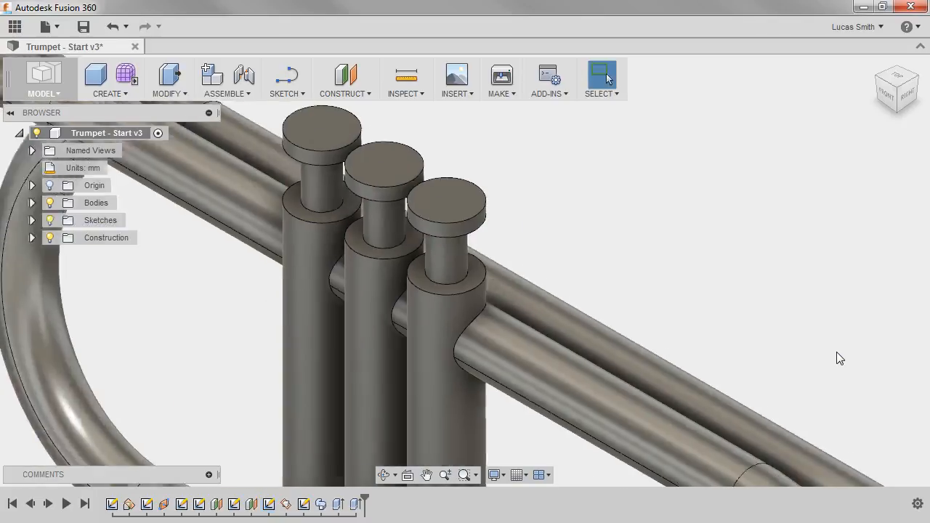
pyautogui.moveTo(837, 352); pyautogui.dragTo(689, 304, button='middle')
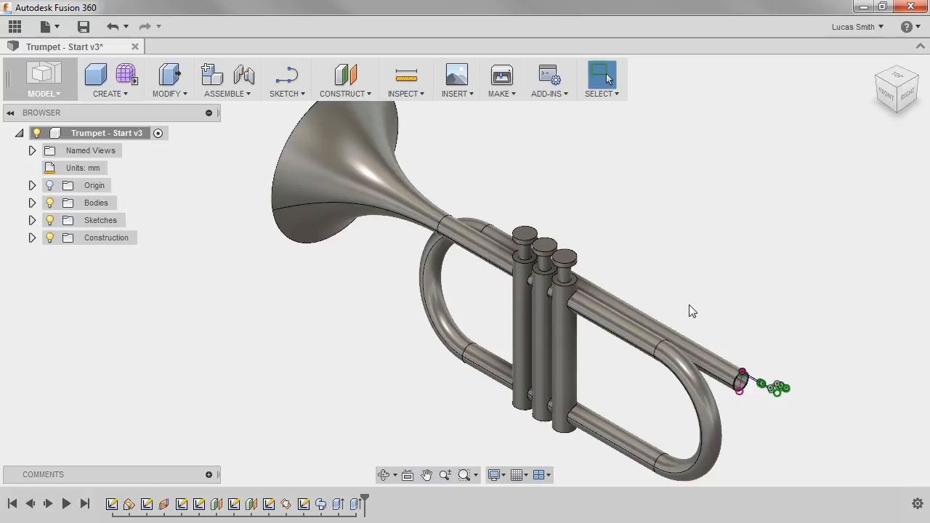
pyautogui.click(127, 93)
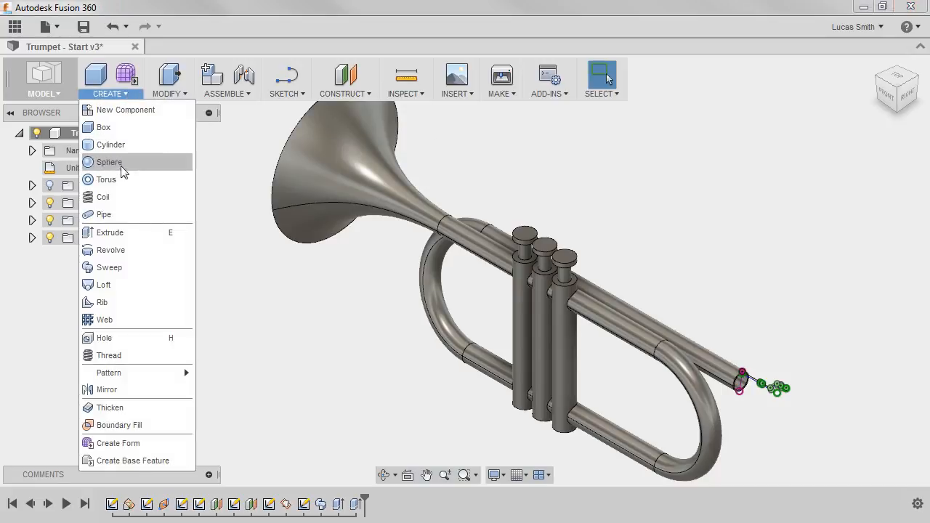
pyautogui.click(119, 250)
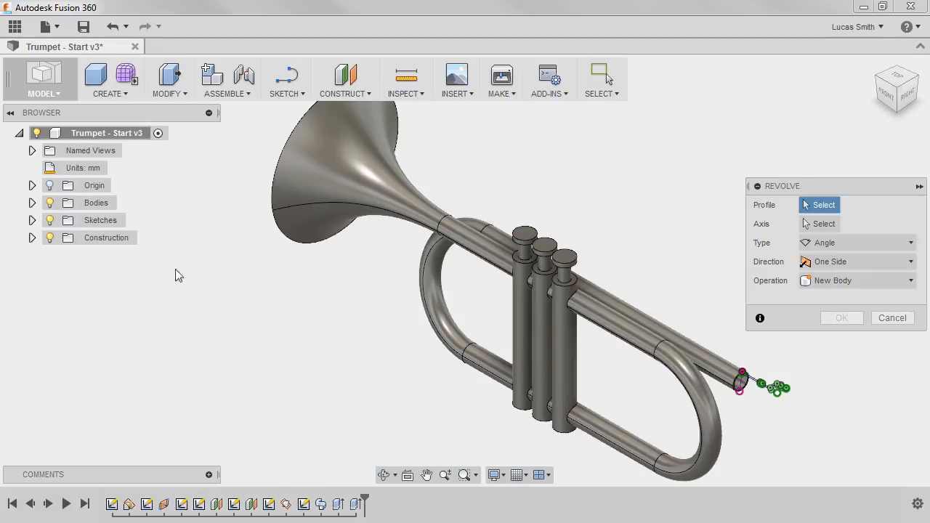
pyautogui.scroll(10, 752, 389)
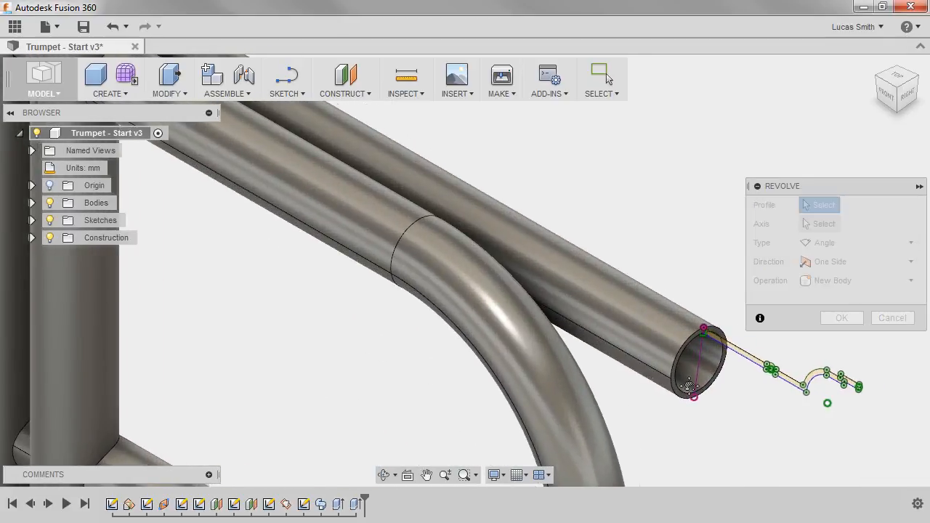
pyautogui.moveTo(689, 383); pyautogui.dragTo(595, 383, button='middle')
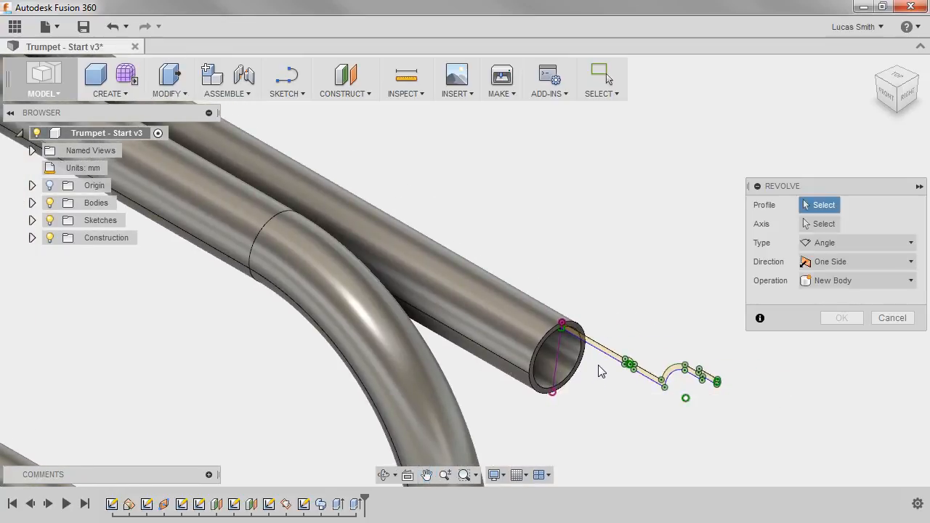
pyautogui.click(608, 356)
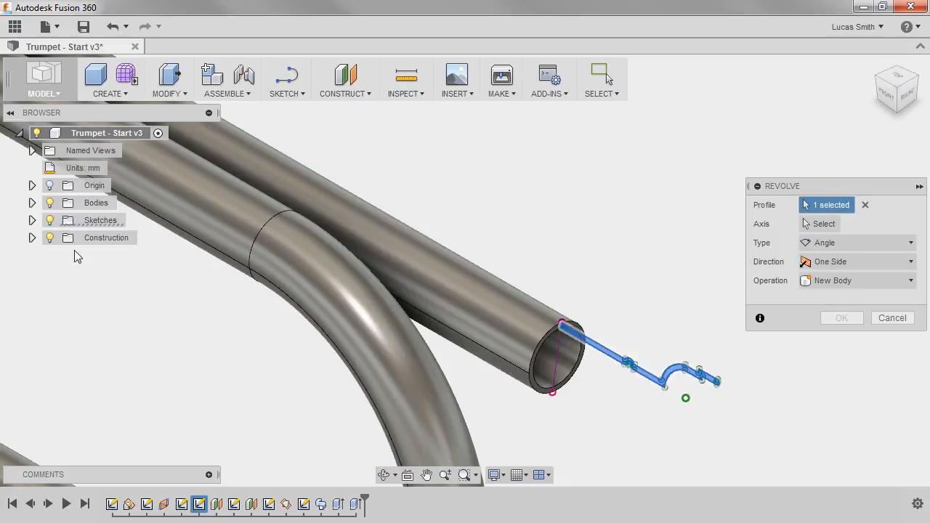
# Show Sketch7 and use its line along the centre of the upper tube as the revolve axis
pyautogui.click(32, 220)
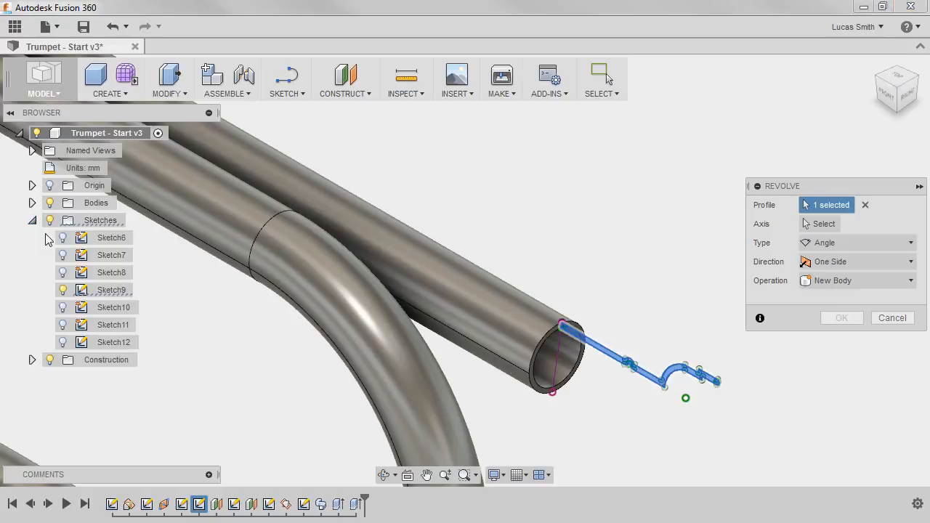
pyautogui.click(64, 257)
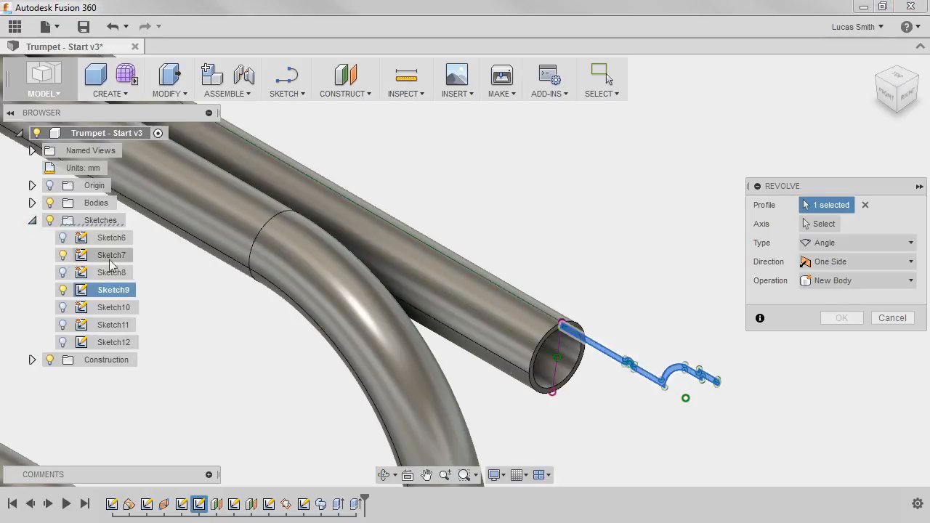
pyautogui.click(816, 225)
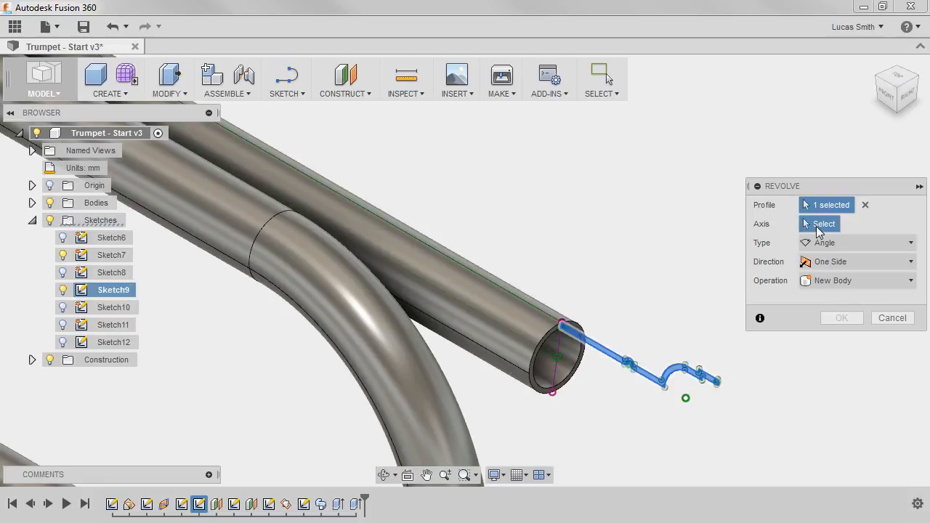
pyautogui.click(547, 351)
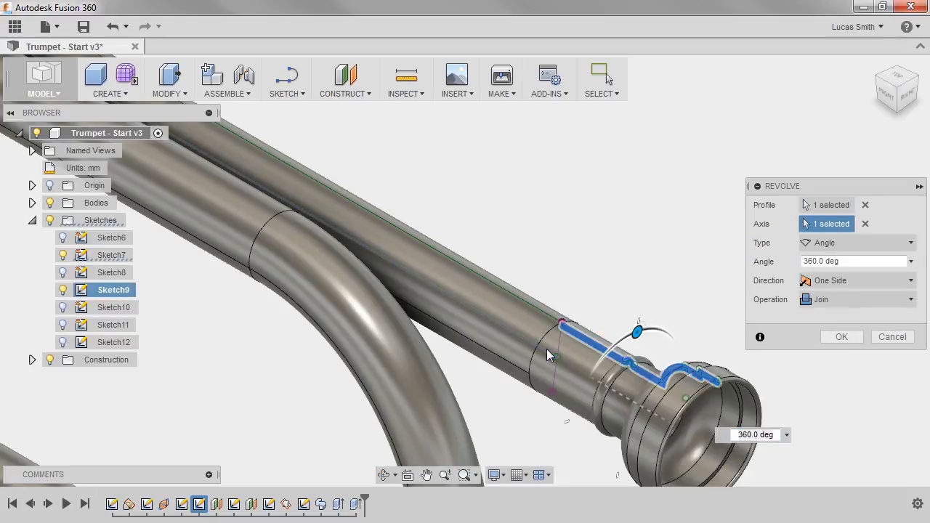
# Finish the 360-degree mouthpiece revolve with the New Body operation
pyautogui.click(826, 299)
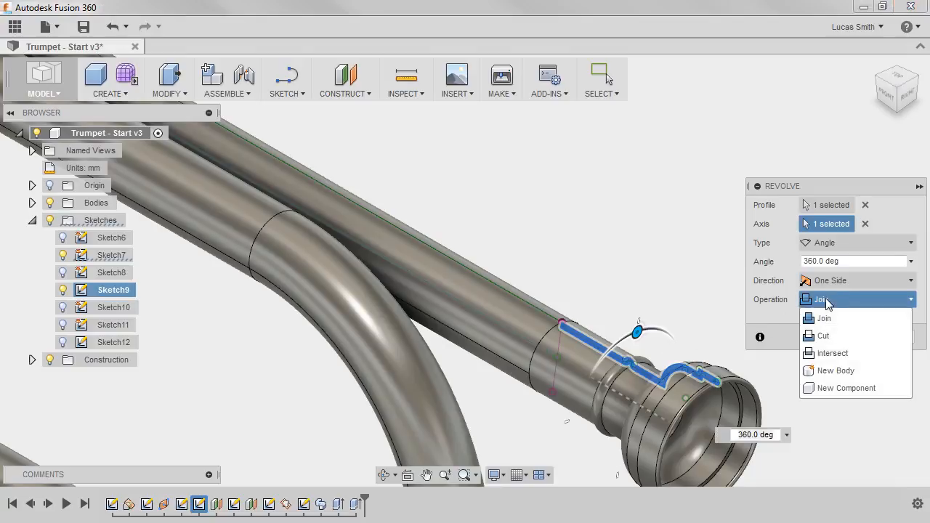
pyautogui.click(828, 371)
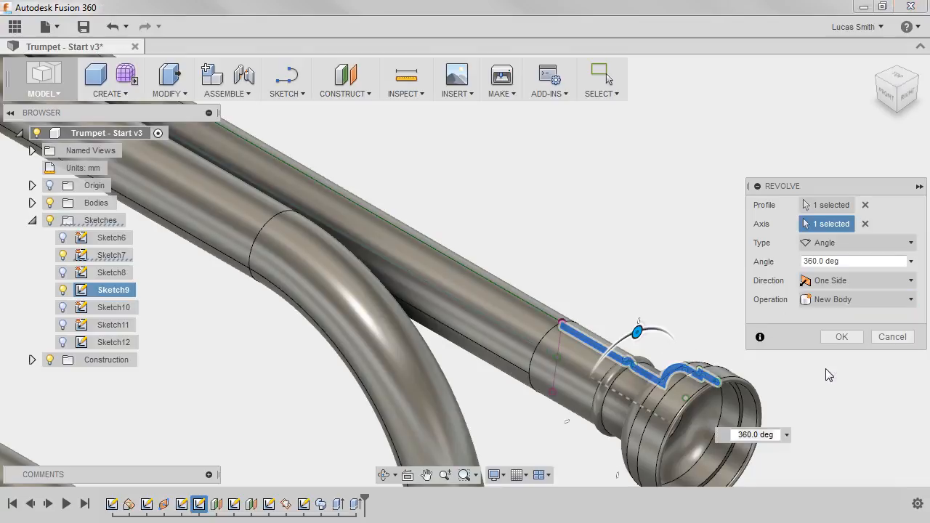
pyautogui.click(828, 339)
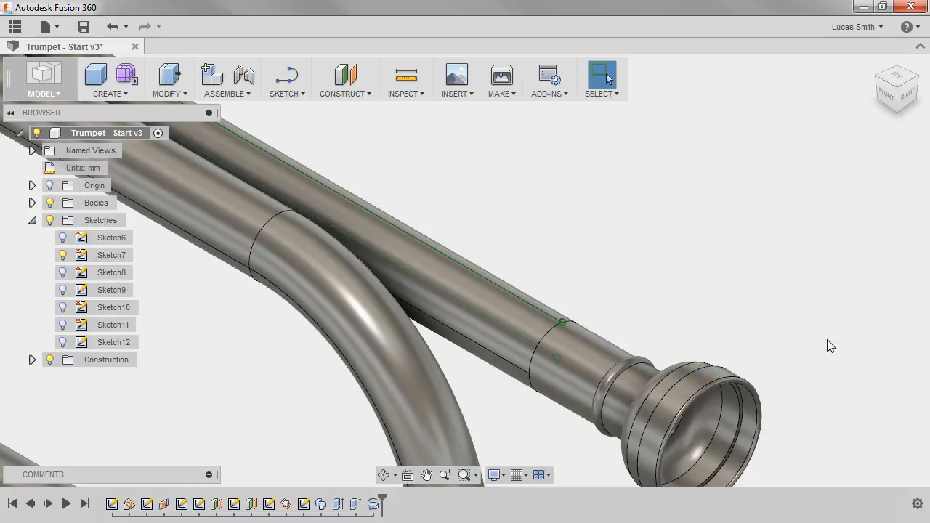
# Apply the Brass physical material from the Metal library category to the main trumpet body, Body16
pyautogui.press('F6')
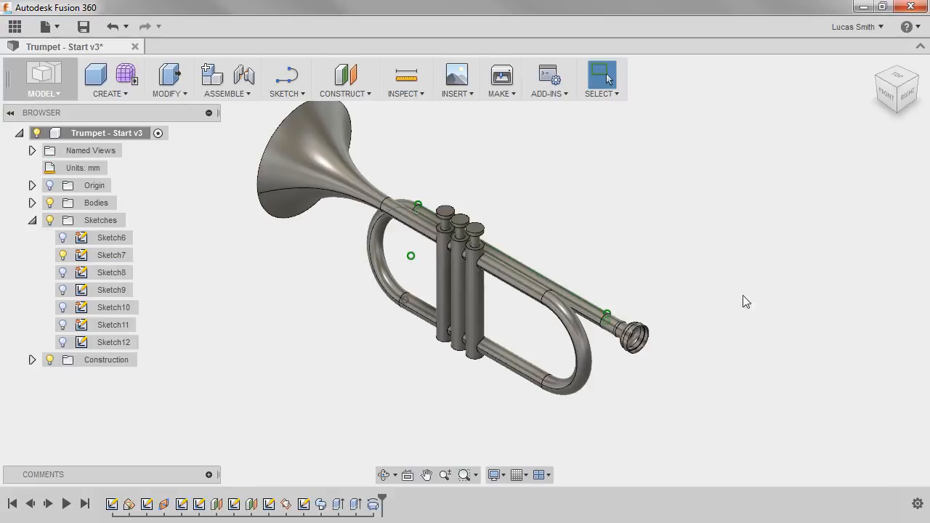
pyautogui.moveTo(692, 288); pyautogui.dragTo(732, 318, button='middle')
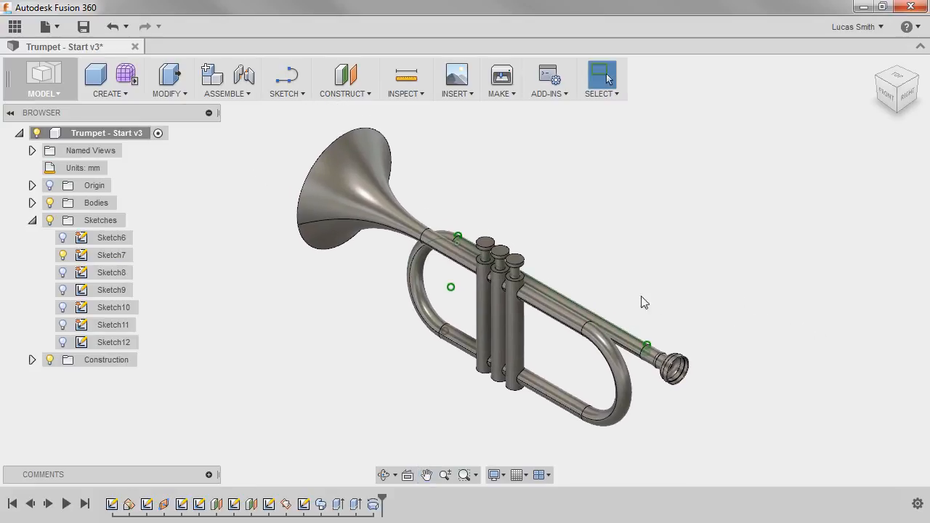
pyautogui.click(32, 203)
pyautogui.rightClick(104, 222)
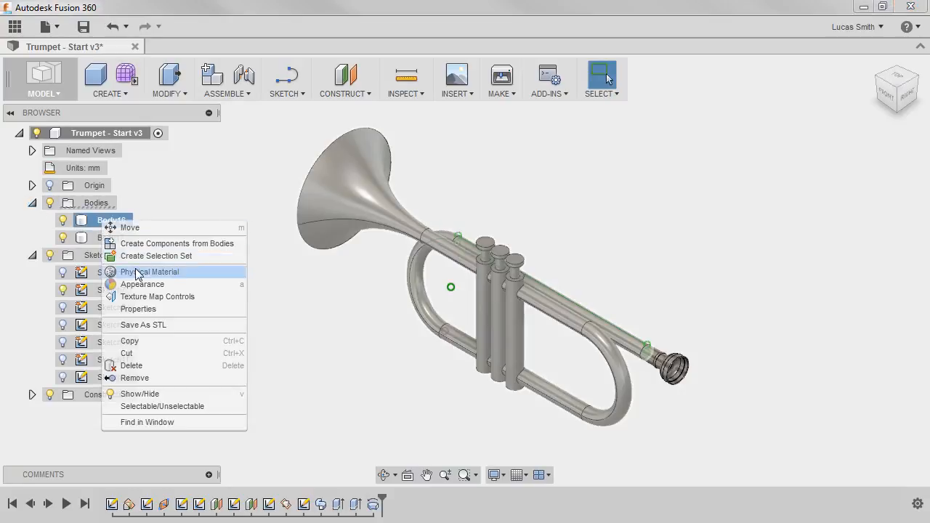
pyautogui.click(149, 272)
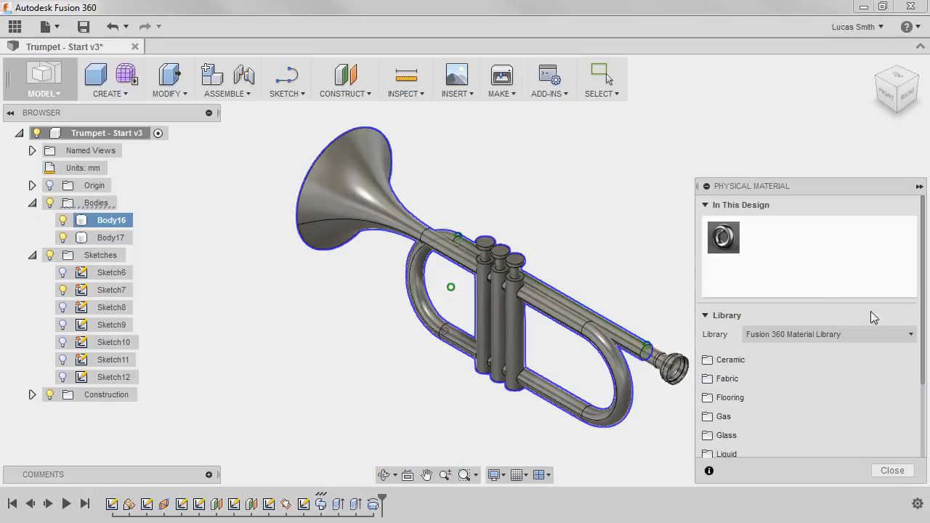
pyautogui.scroll(-3, 915, 341)
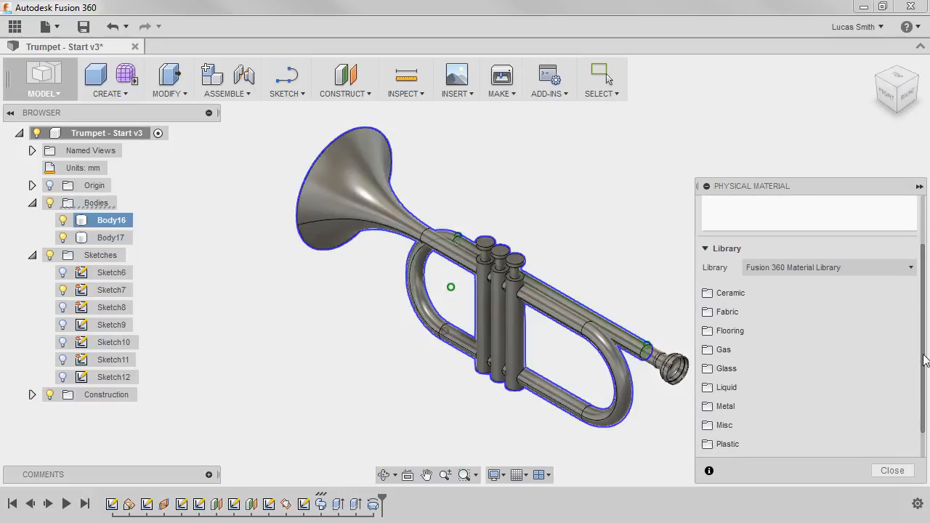
pyautogui.click(736, 404)
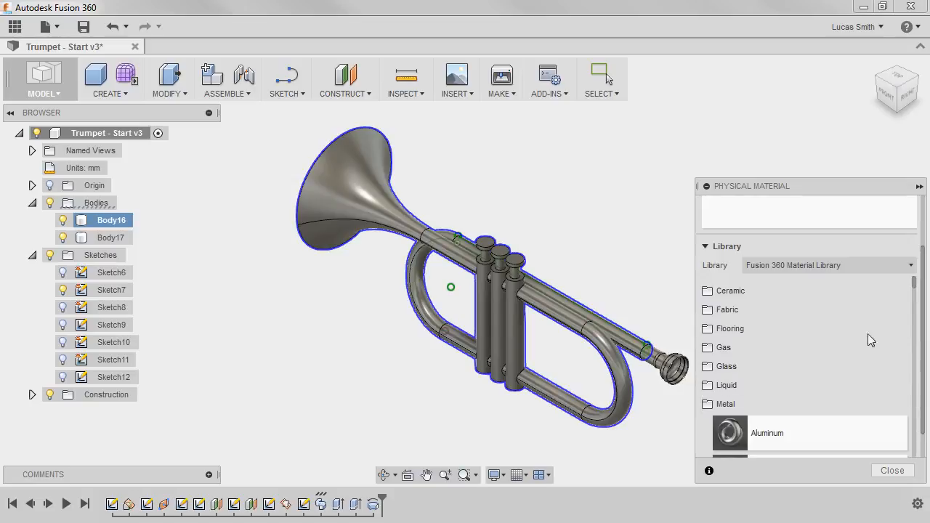
pyautogui.moveTo(916, 288); pyautogui.dragTo(917, 342)
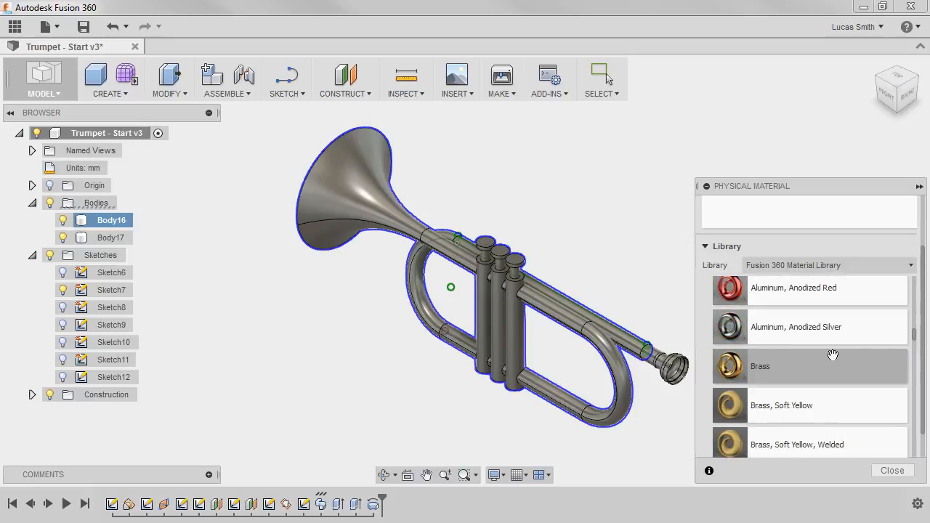
pyautogui.moveTo(783, 373); pyautogui.dragTo(560, 306)
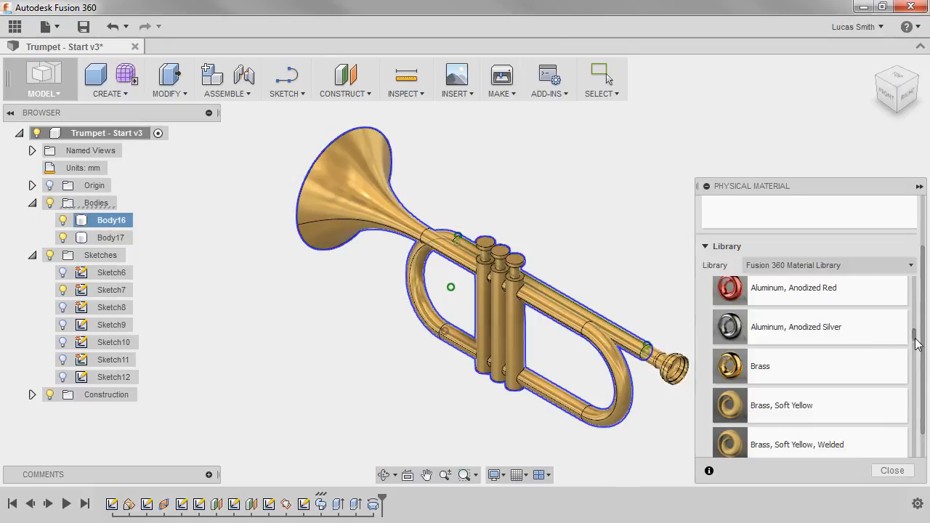
# Apply the Silver physical material to the mouthpiece body and finish assigning materials
pyautogui.moveTo(916, 343); pyautogui.dragTo(918, 376)
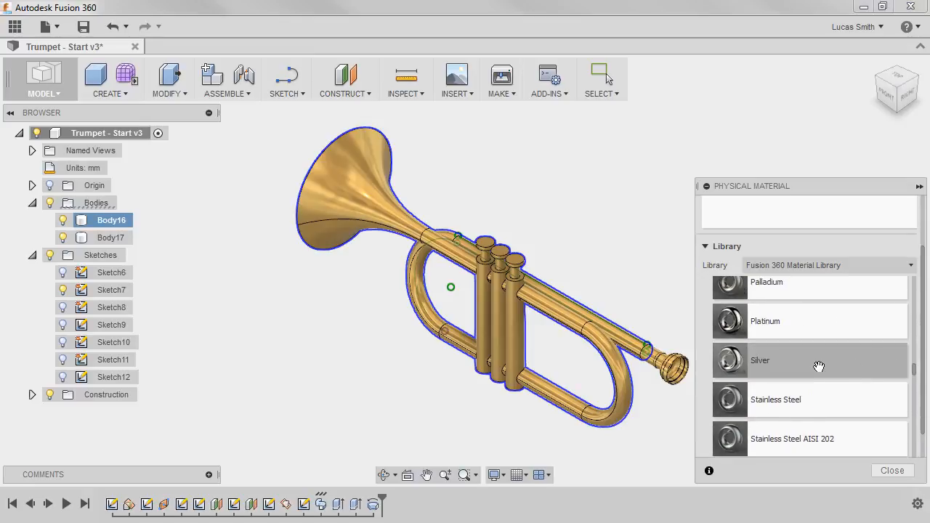
pyautogui.moveTo(793, 365); pyautogui.dragTo(671, 371)
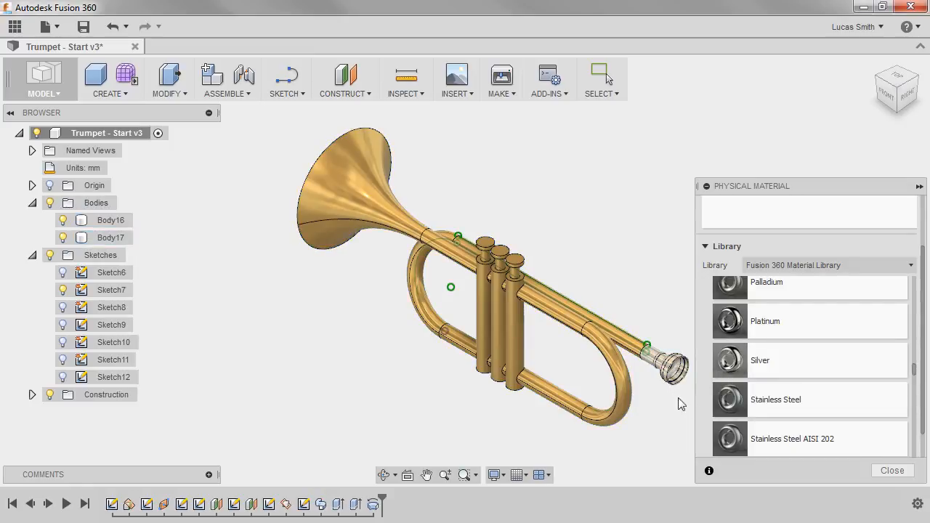
pyautogui.click(879, 471)
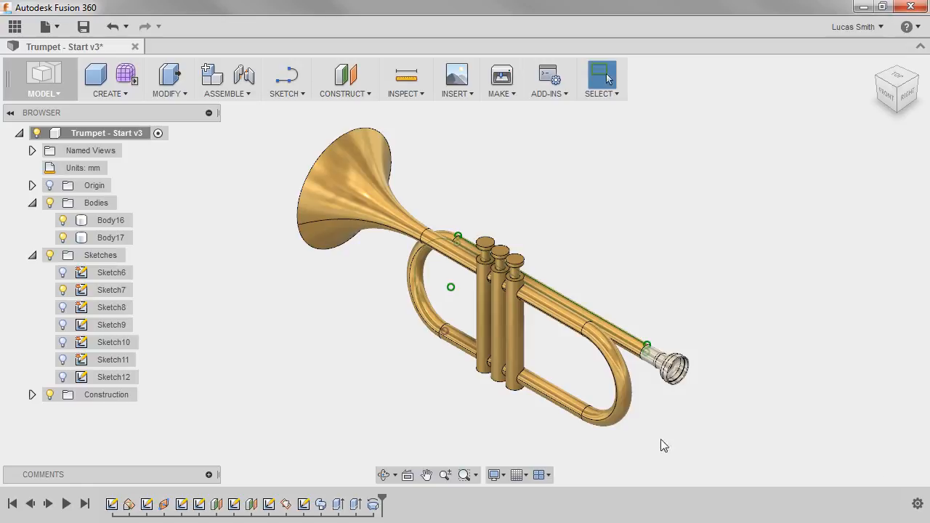
# Display the properties of the whole trumpet component to examine its mass, area and volume
pyautogui.rightClick(98, 133)
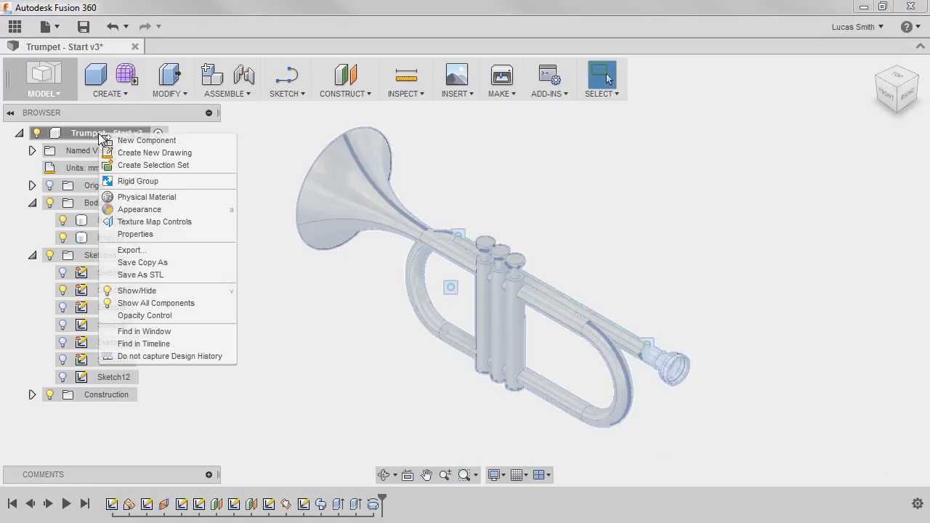
pyautogui.click(139, 234)
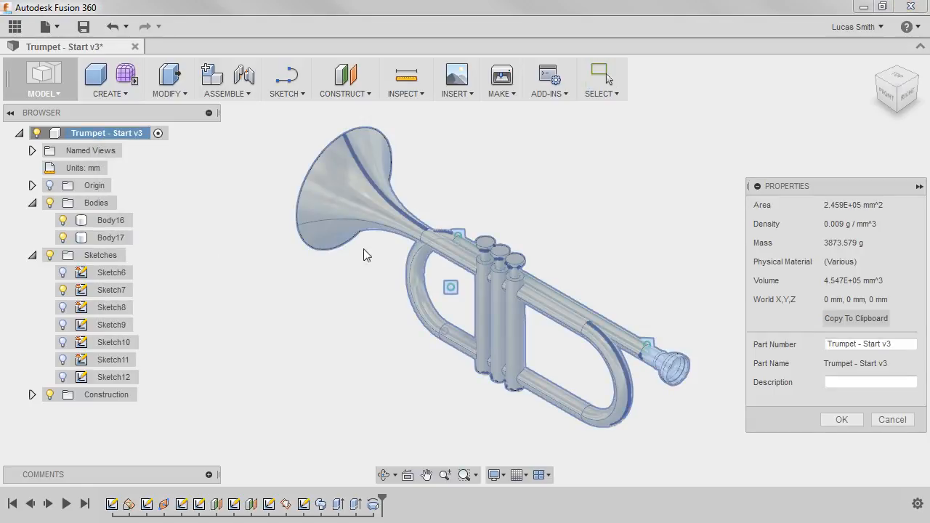